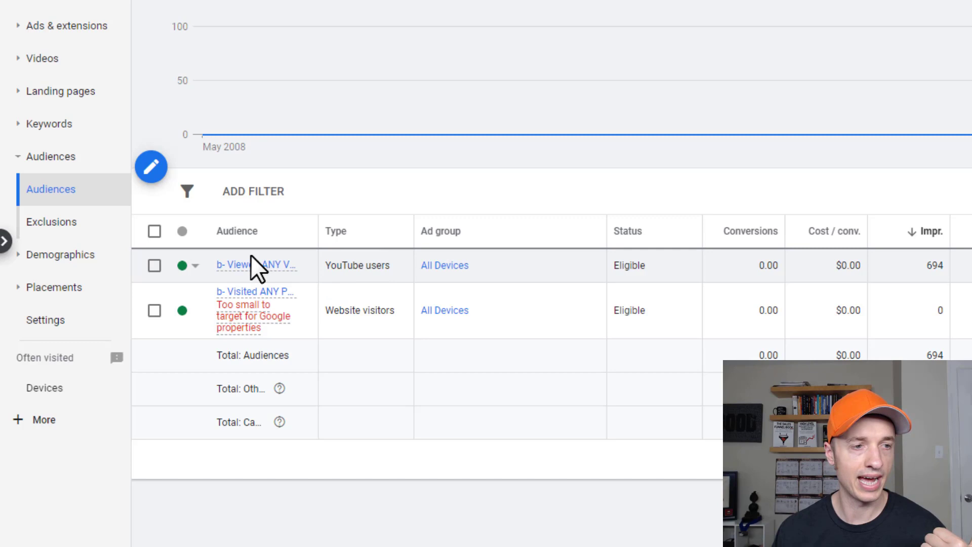
Step: Widen the Audience column and read why 'b- Visited ANY Page (9 Days)' is too small to target
{"action": "left_click_drag", "start_coordinate": [319, 231], "coordinate": [396, 231]}
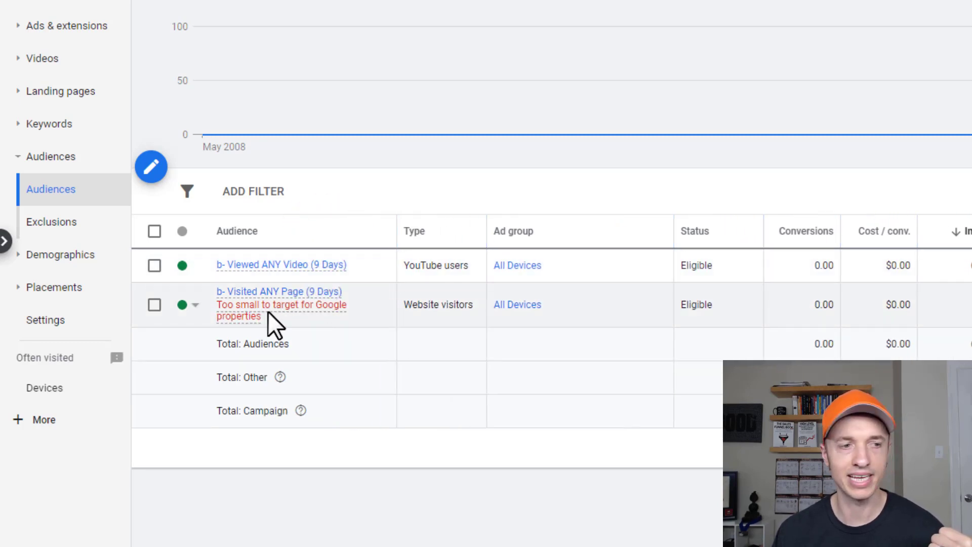
{"action": "mouse_move", "coordinate": [233, 310]}
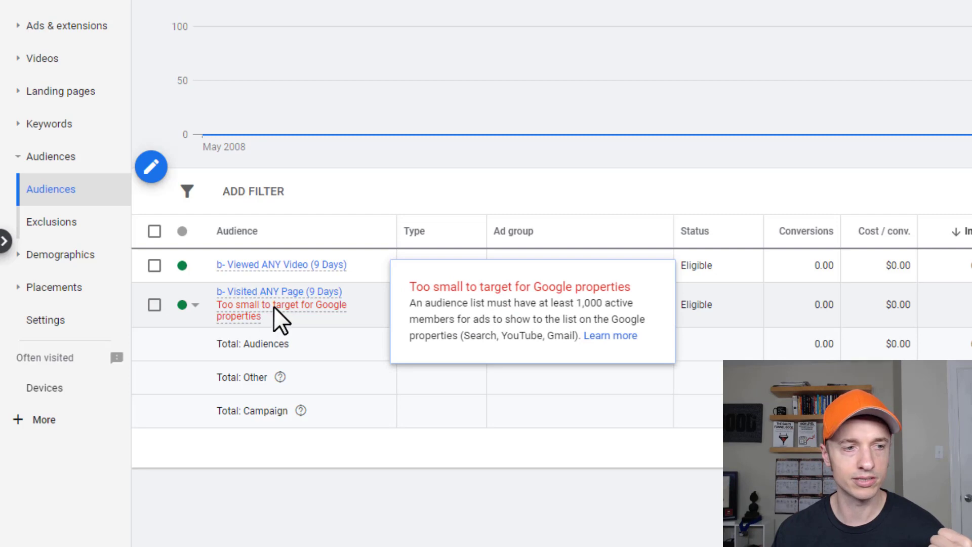
{"action": "left_click", "coordinate": [324, 306]}
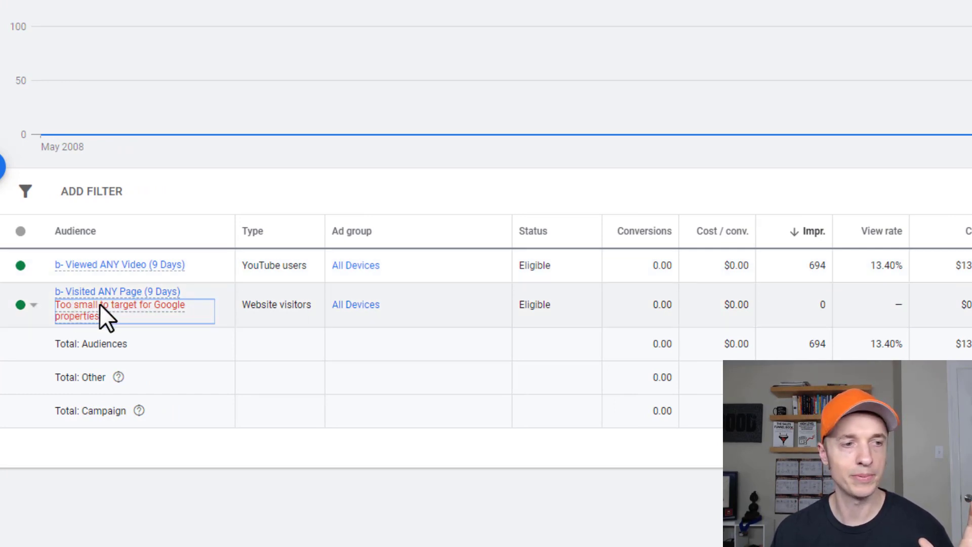
{"action": "mouse_move", "coordinate": [116, 304]}
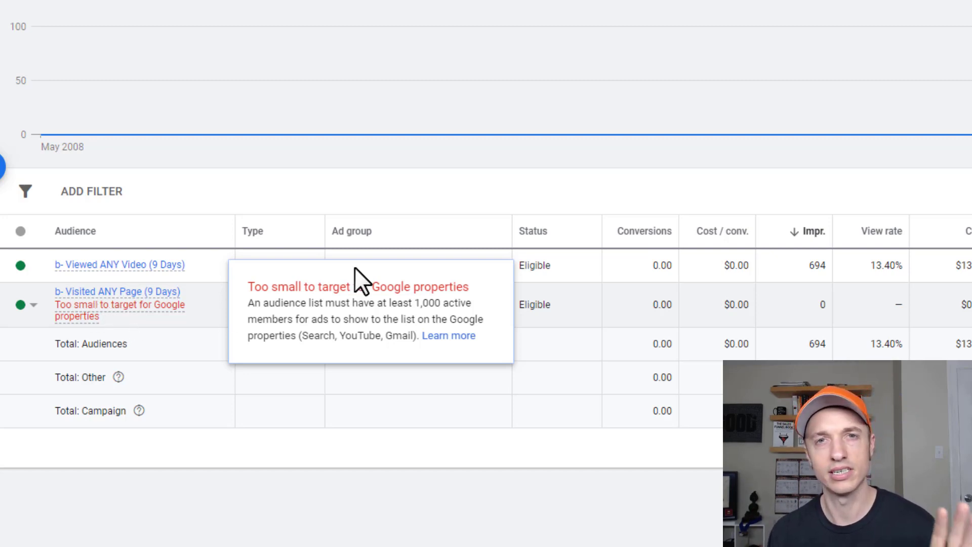
Step: Go to Audience manager under Tools & Settings and start a new remarketing audience
{"action": "left_click", "coordinate": [101, 318]}
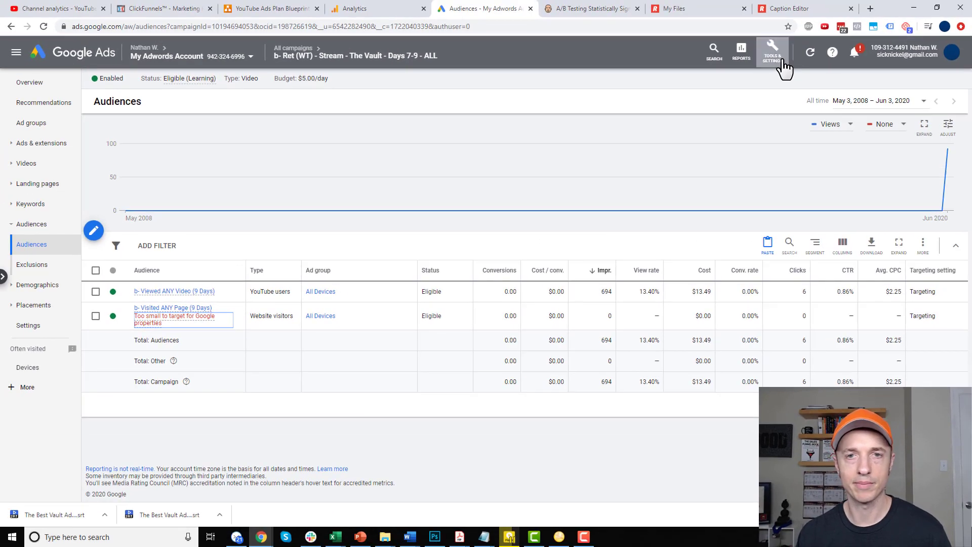
{"action": "left_click", "coordinate": [783, 55]}
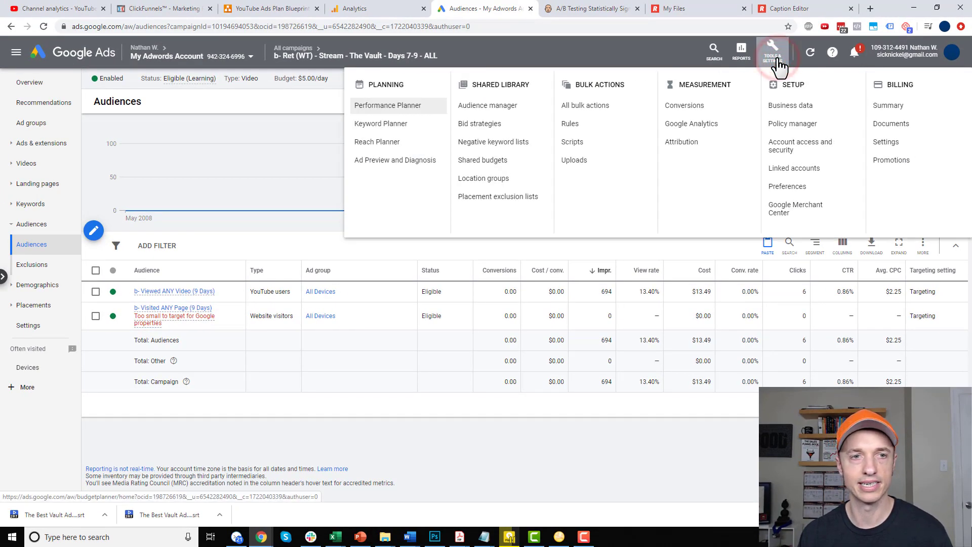
{"action": "left_click", "coordinate": [493, 107]}
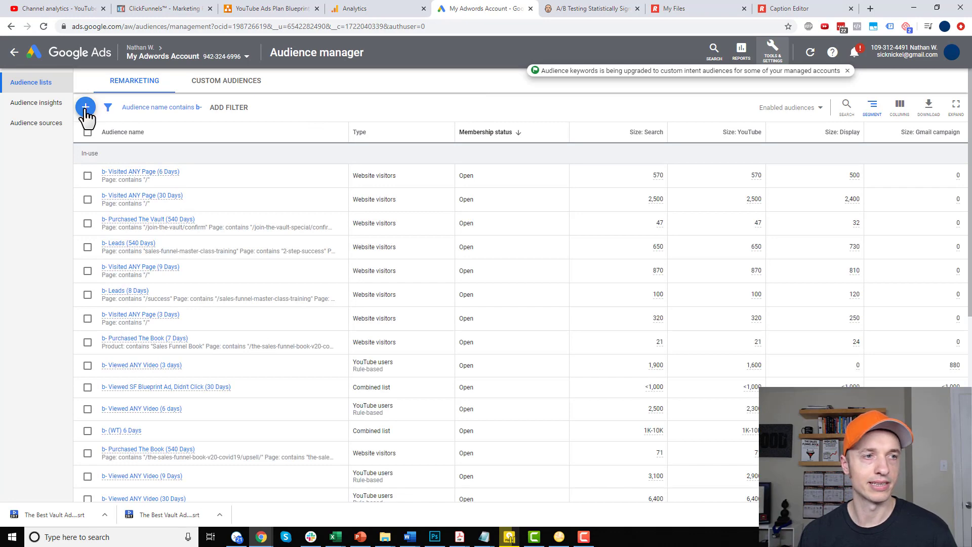
{"action": "left_click", "coordinate": [86, 108]}
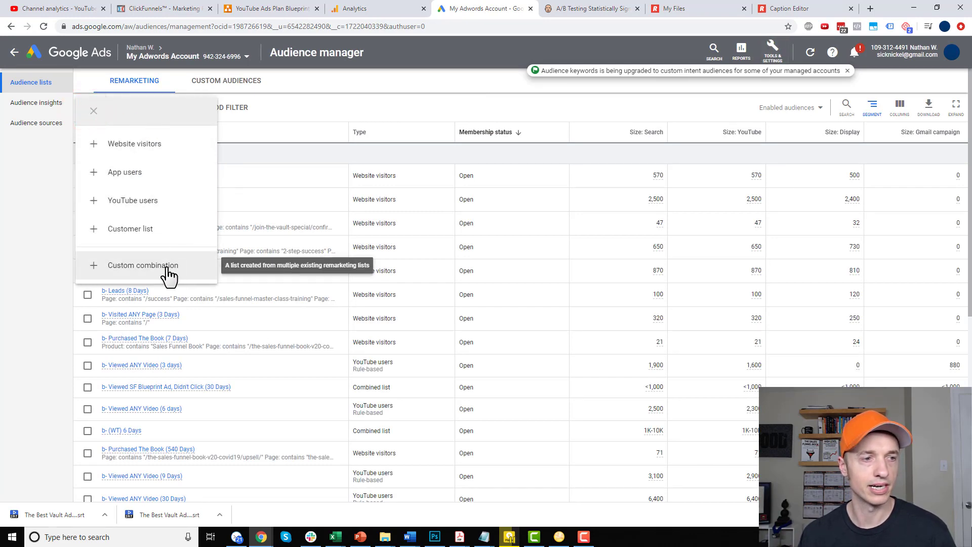
Step: Build a custom combination from 'b- Visited ANY Page (9 Days)' and 'b- Viewed ANY Video (9 Days)', found by searching '9 days'
{"action": "left_click", "coordinate": [166, 266]}
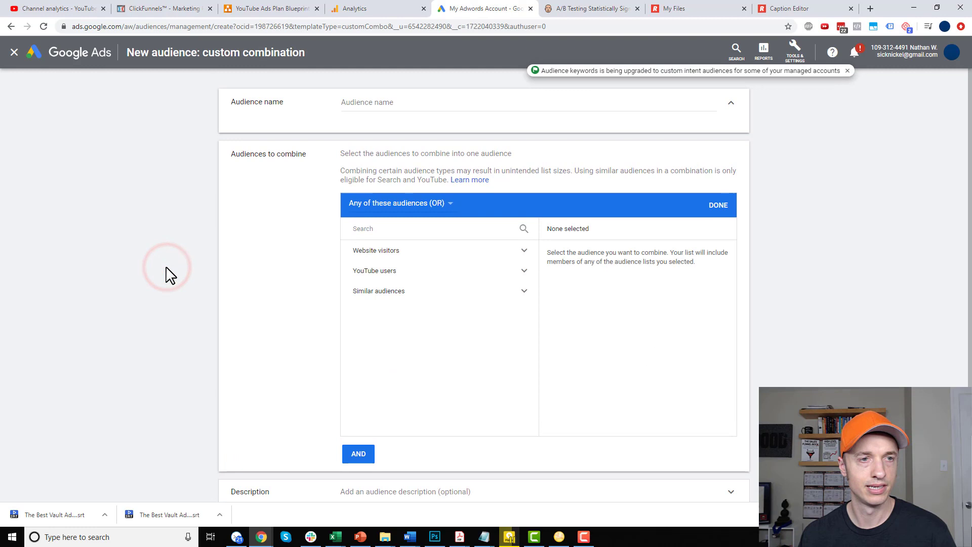
{"action": "left_click", "coordinate": [430, 228]}
{"action": "type", "text": "9"}
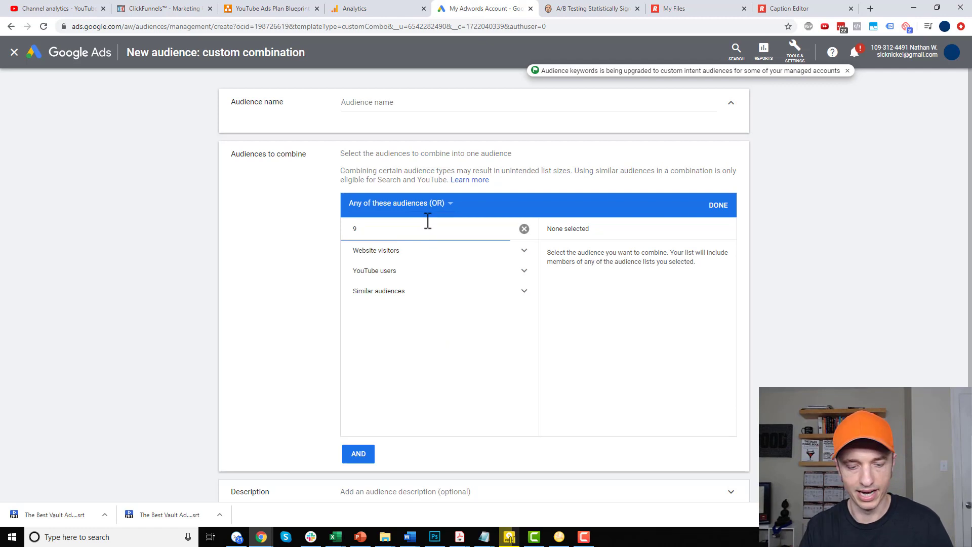
{"action": "type", "text": " days"}
{"action": "left_click", "coordinate": [429, 251]}
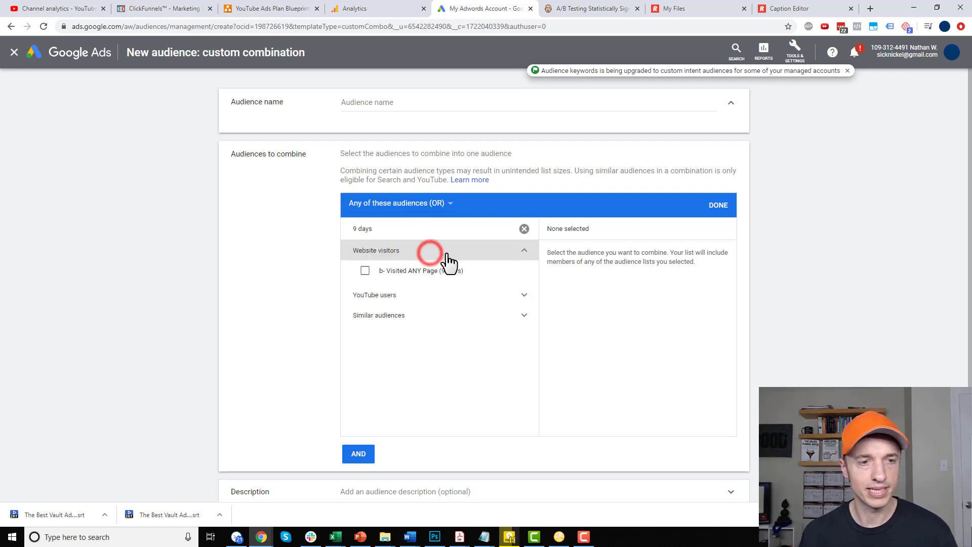
{"action": "left_click", "coordinate": [365, 273]}
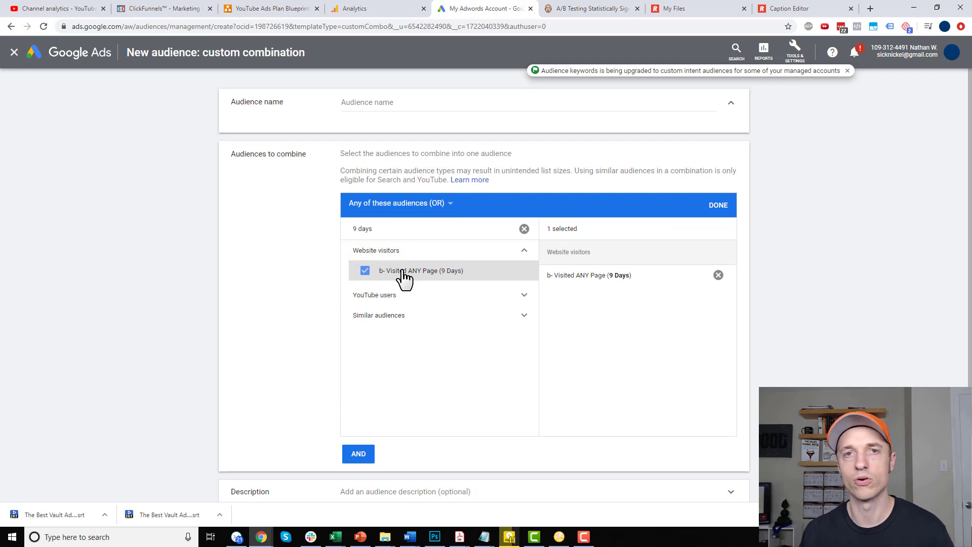
{"action": "left_click", "coordinate": [425, 296]}
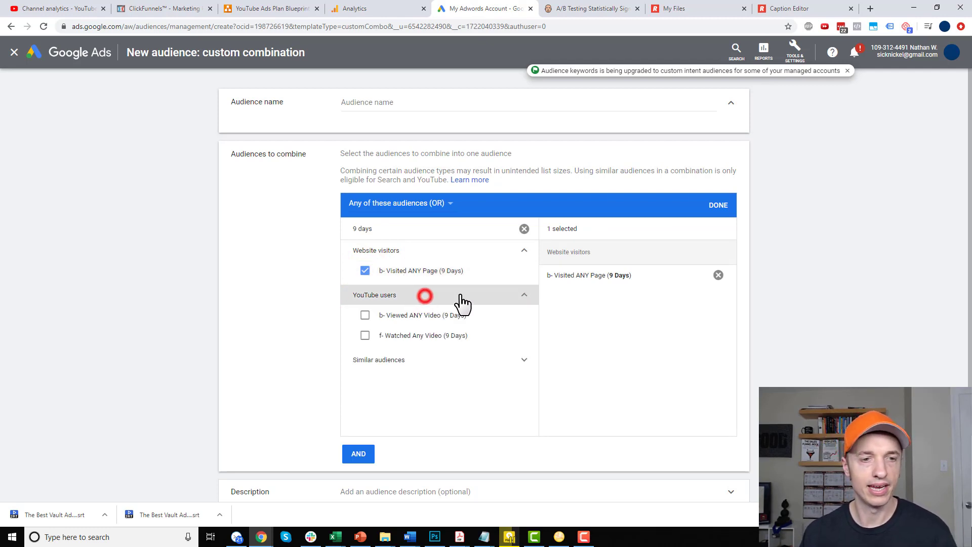
{"action": "left_click", "coordinate": [365, 317]}
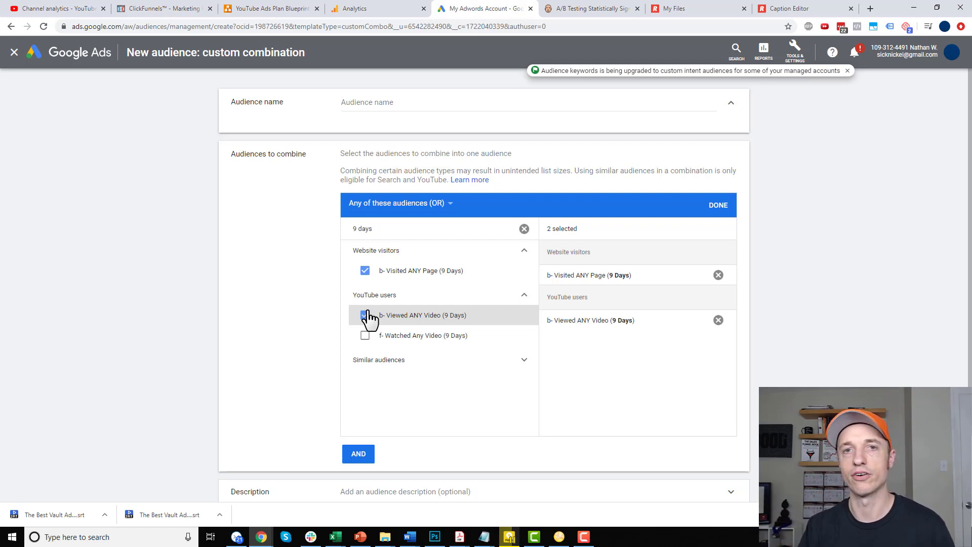
Step: Name the combination 'Demo Combined Audience', join the lists with OR, and create it
{"action": "left_click", "coordinate": [380, 103]}
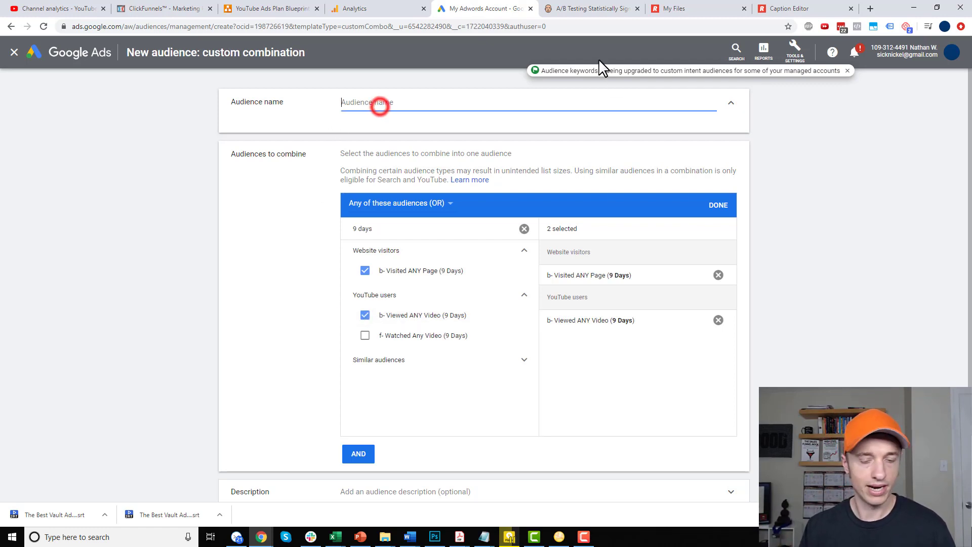
{"action": "type", "text": "Demo Combine"}
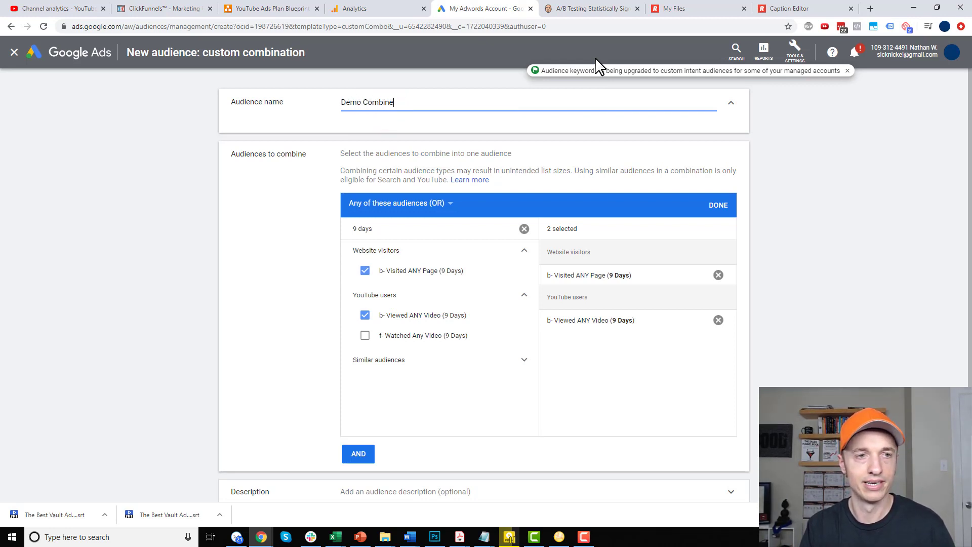
{"action": "type", "text": "d Audience"}
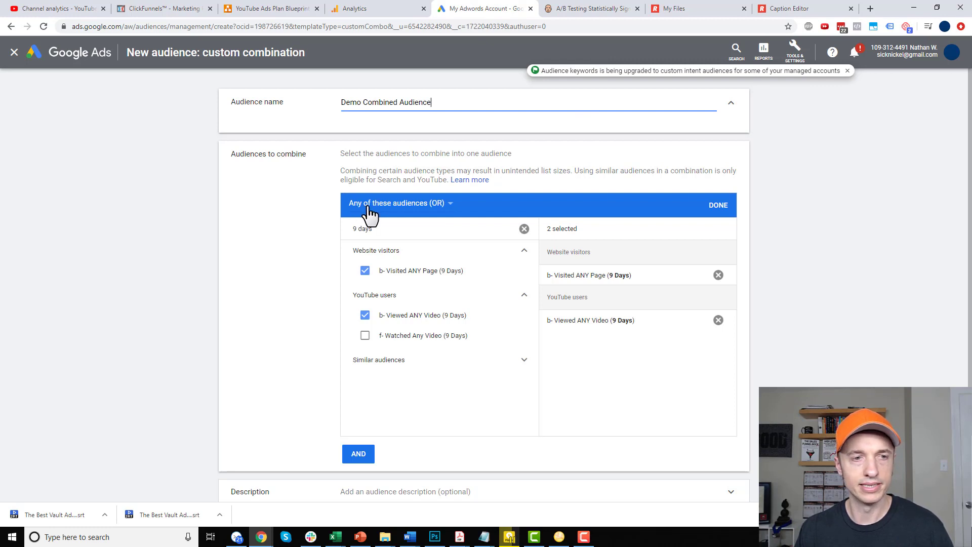
{"action": "left_click", "coordinate": [402, 204]}
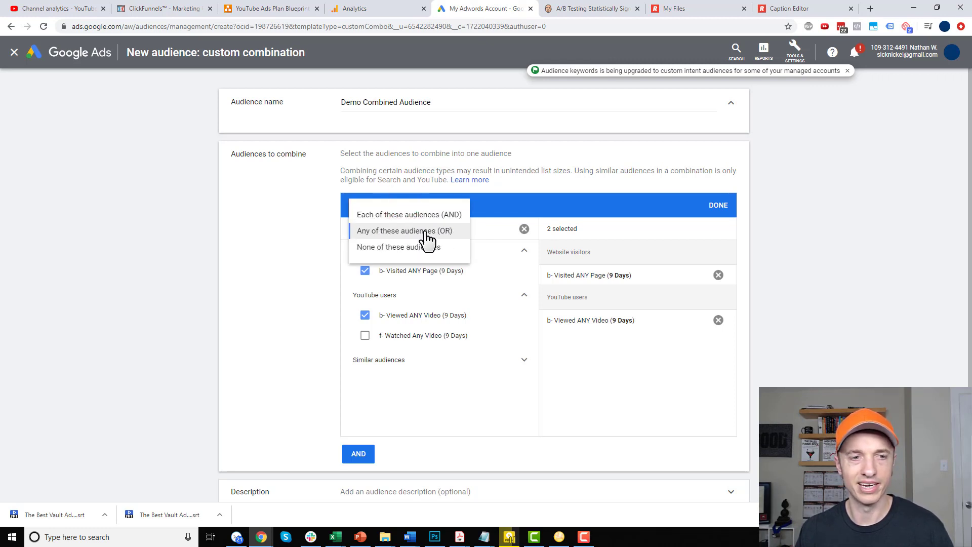
{"action": "left_click", "coordinate": [429, 233]}
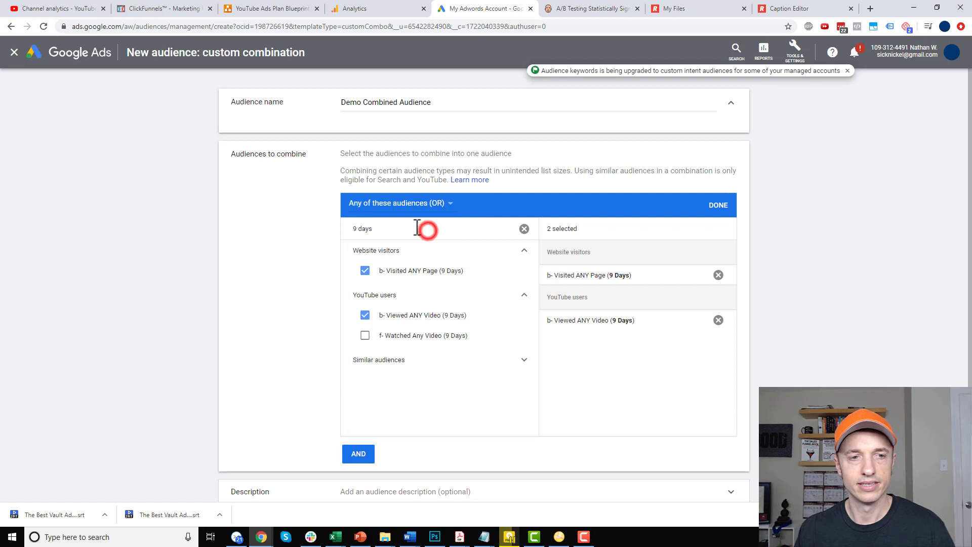
{"action": "left_click", "coordinate": [721, 207]}
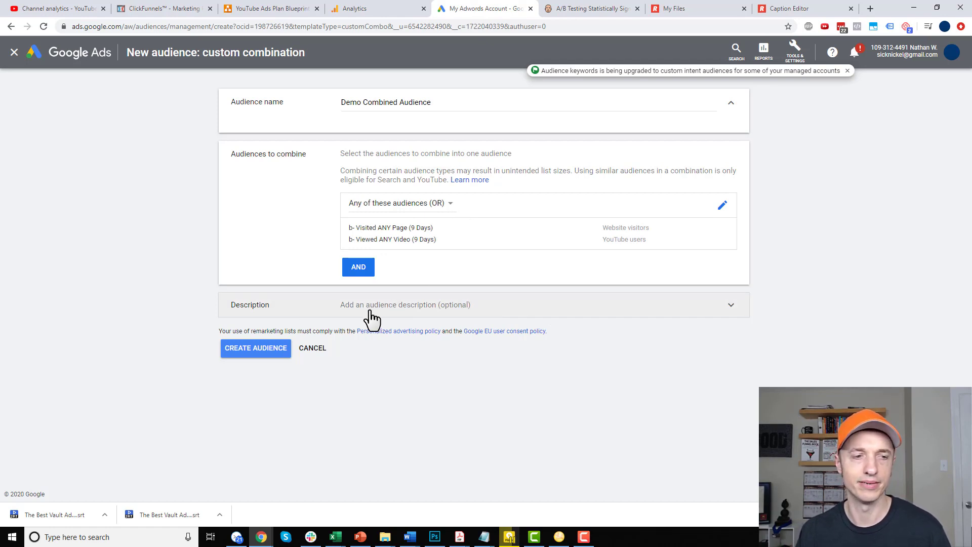
{"action": "left_click", "coordinate": [268, 353]}
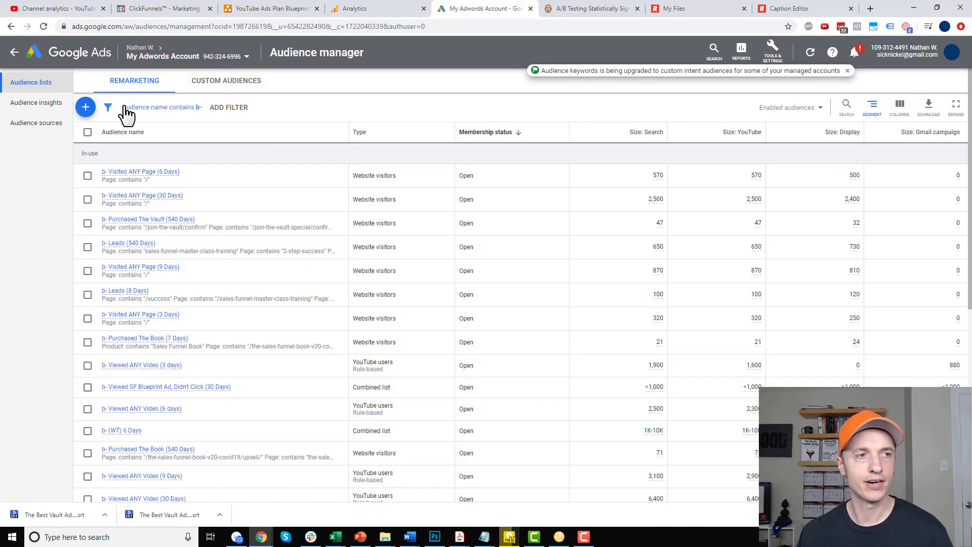
Step: Change the audience name filter from 'b-' to 'demo' and inspect Demo Combined Audience
{"action": "left_click", "coordinate": [176, 108]}
{"action": "double_click", "coordinate": [116, 166]}
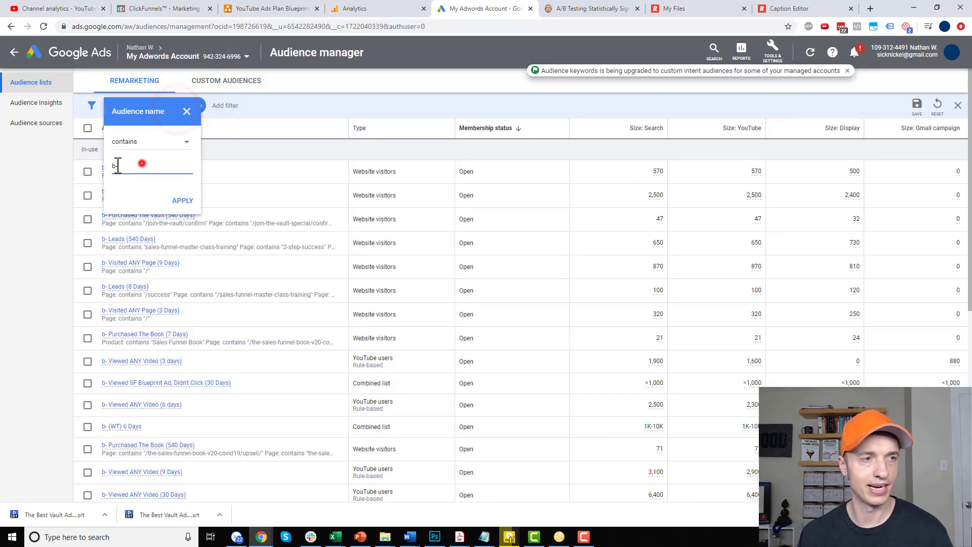
{"action": "type", "text": "d"}
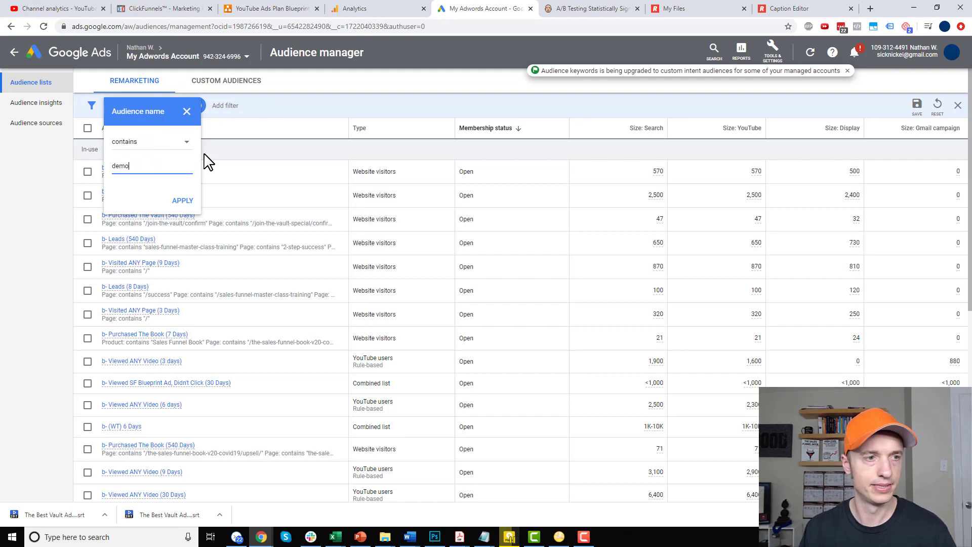
{"action": "type", "text": "emo"}
{"action": "key", "text": "Return"}
{"action": "mouse_move", "coordinate": [143, 226]}
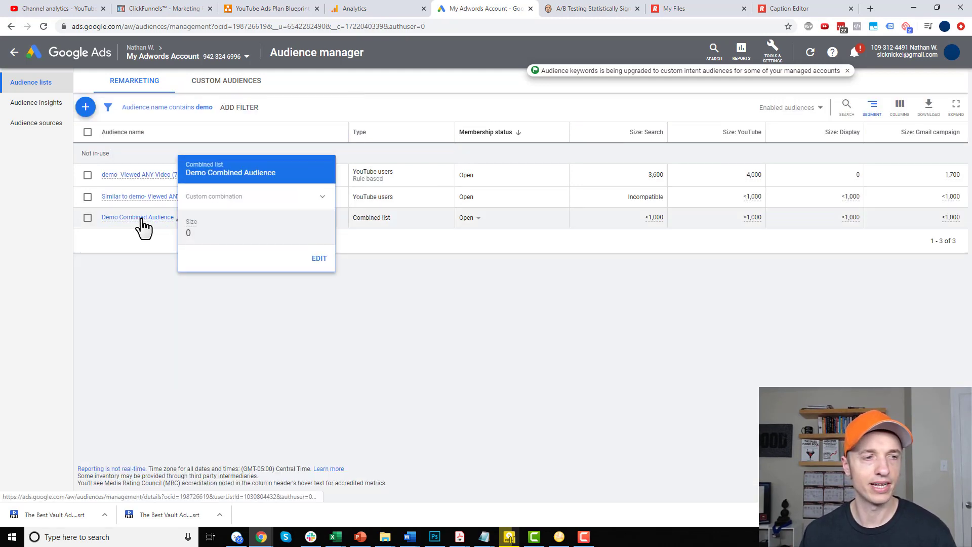
{"action": "mouse_move", "coordinate": [195, 234]}
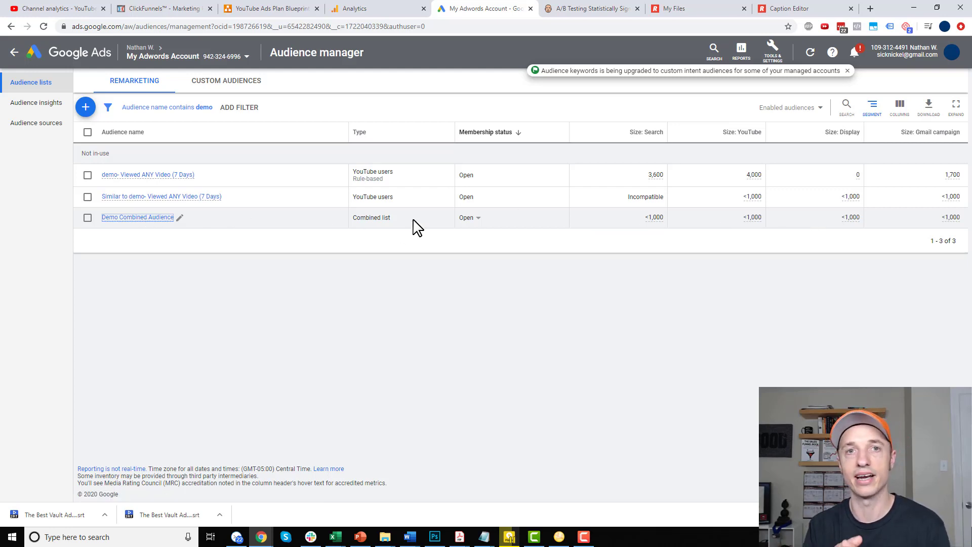
Step: Add Demo Combined Audience to the All Devices ad group's audience targeting and save
{"action": "left_click", "coordinate": [13, 54]}
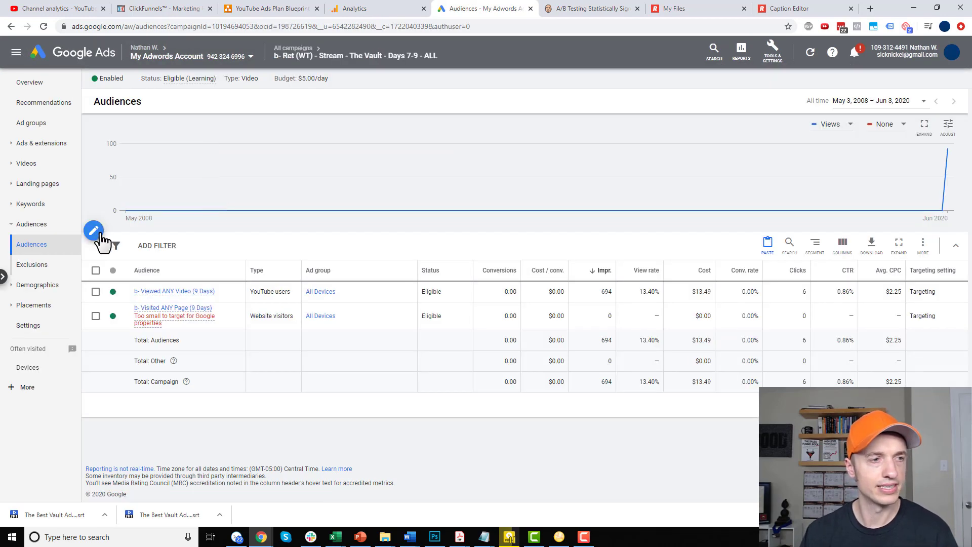
{"action": "left_click", "coordinate": [101, 234]}
{"action": "left_click", "coordinate": [117, 161]}
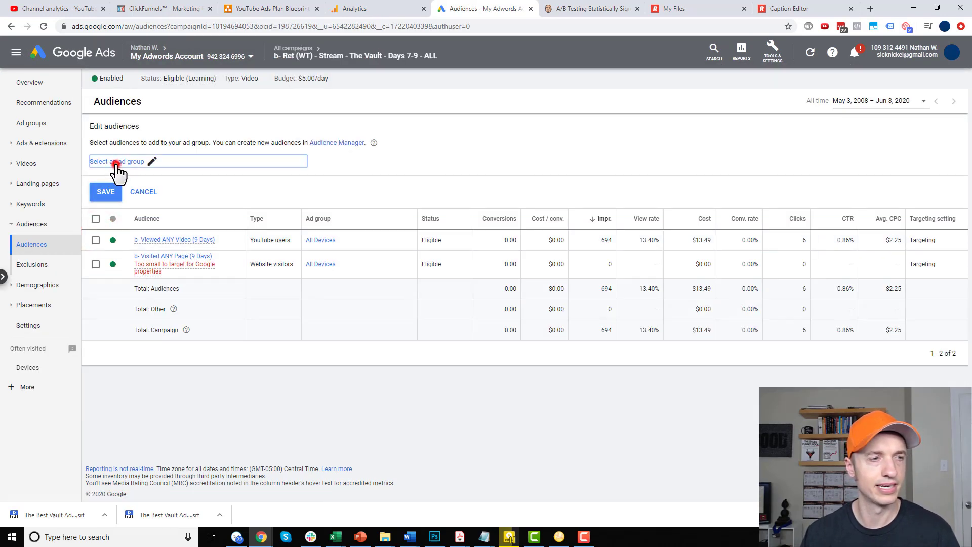
{"action": "left_click", "coordinate": [423, 251]}
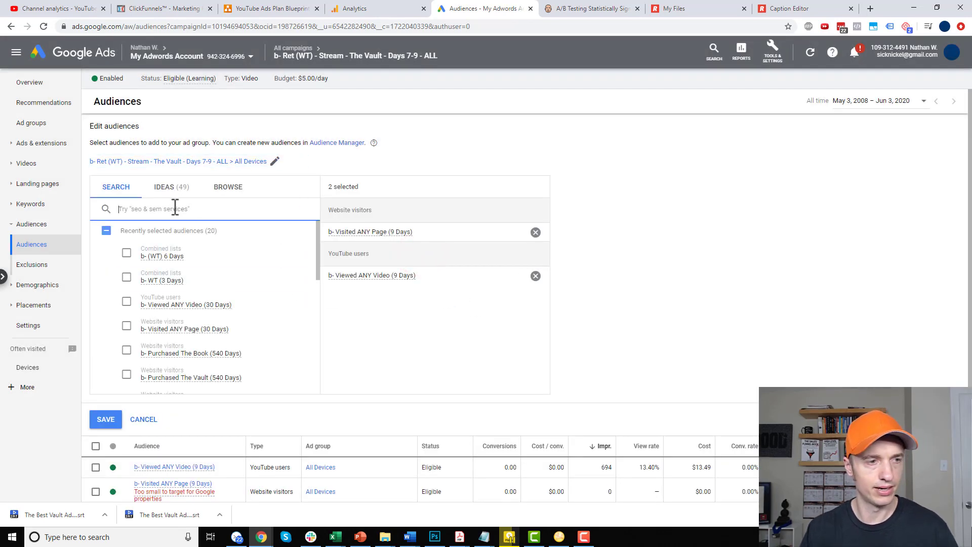
{"action": "type", "text": "demo"}
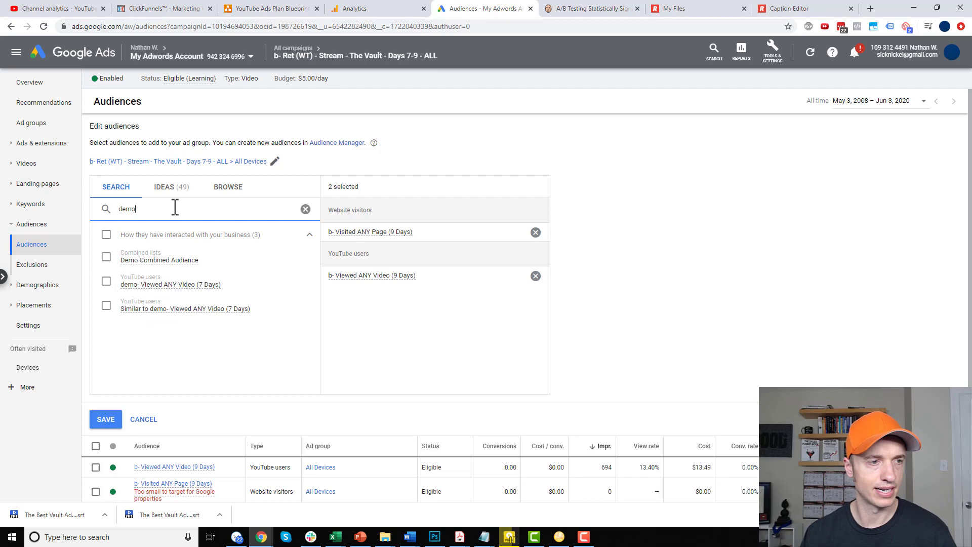
{"action": "left_click", "coordinate": [107, 257]}
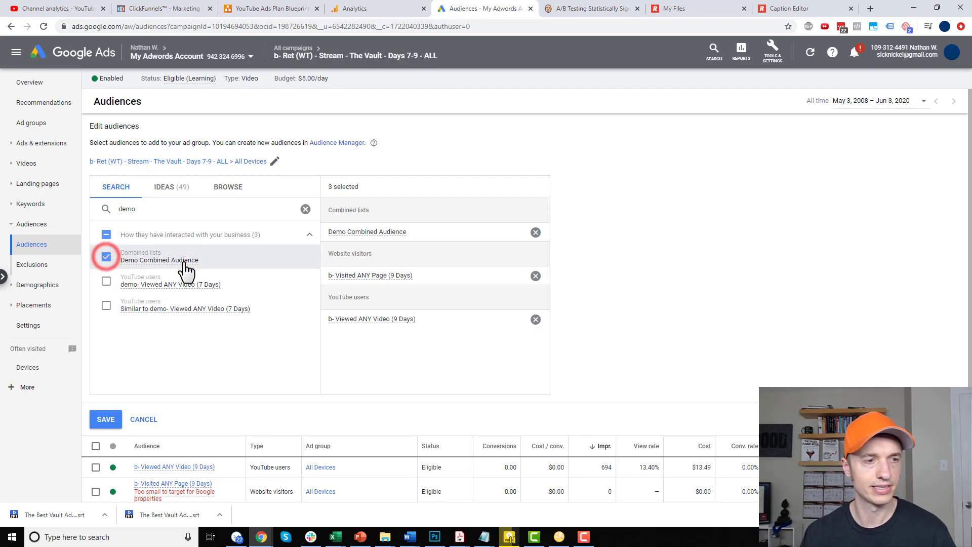
{"action": "left_click", "coordinate": [111, 421]}
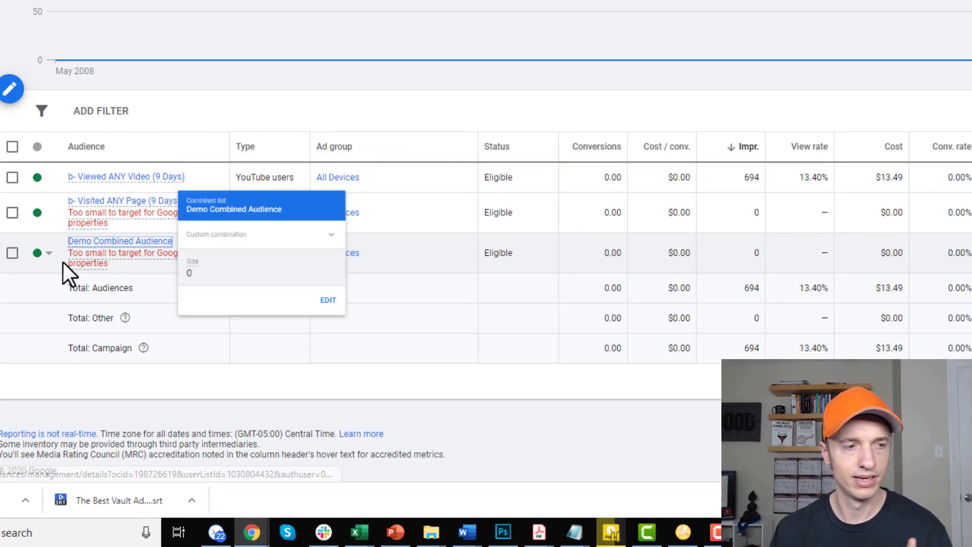
{"action": "mouse_move", "coordinate": [94, 255]}
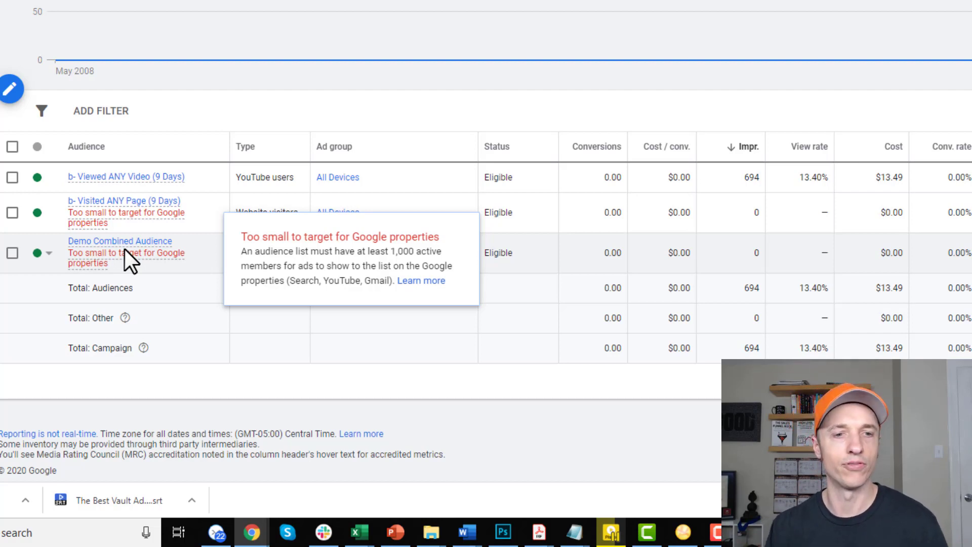
{"action": "mouse_move", "coordinate": [129, 243]}
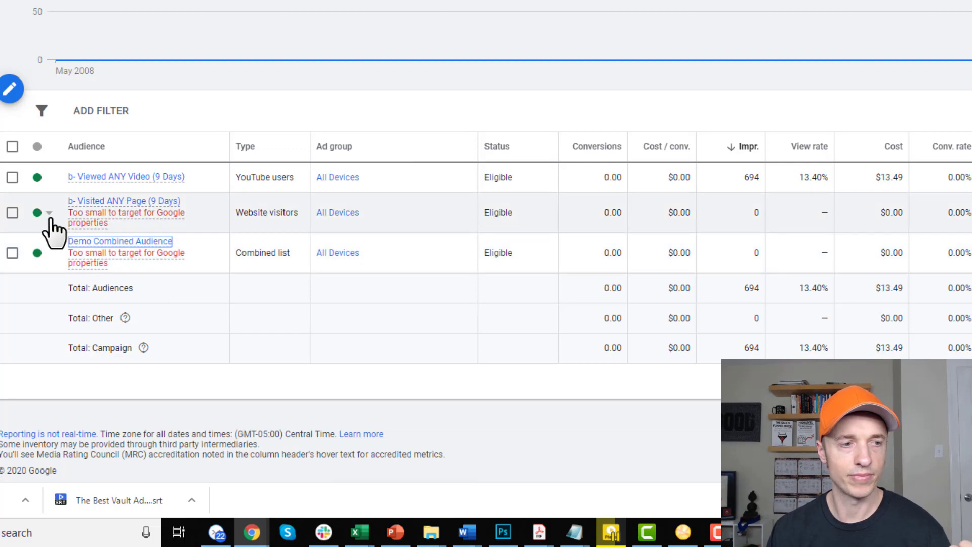
{"action": "left_click", "coordinate": [49, 213]}
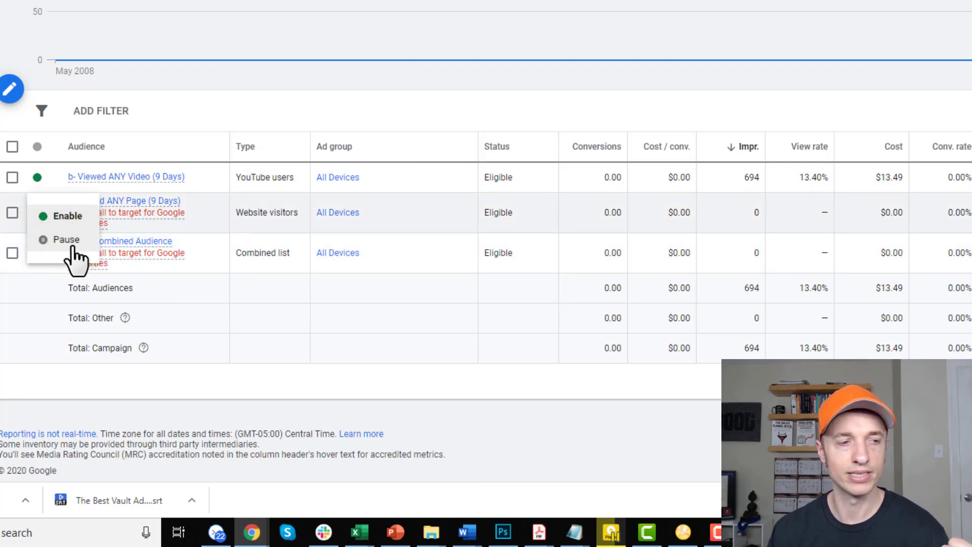
{"action": "left_click", "coordinate": [227, 120]}
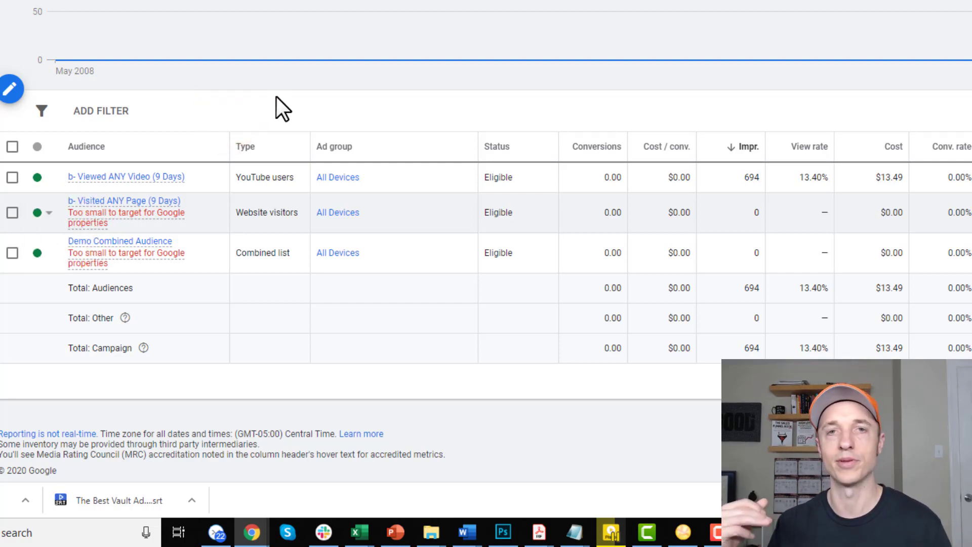